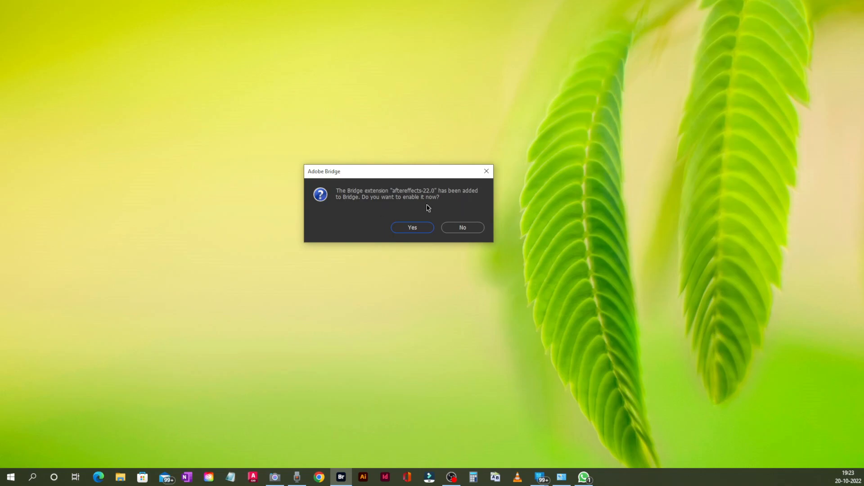
Step: Enable the newly added Bridge extensions aftereffects-22.0 and indesign-v17.0
{"action": "left_click", "coordinate": [423, 231]}
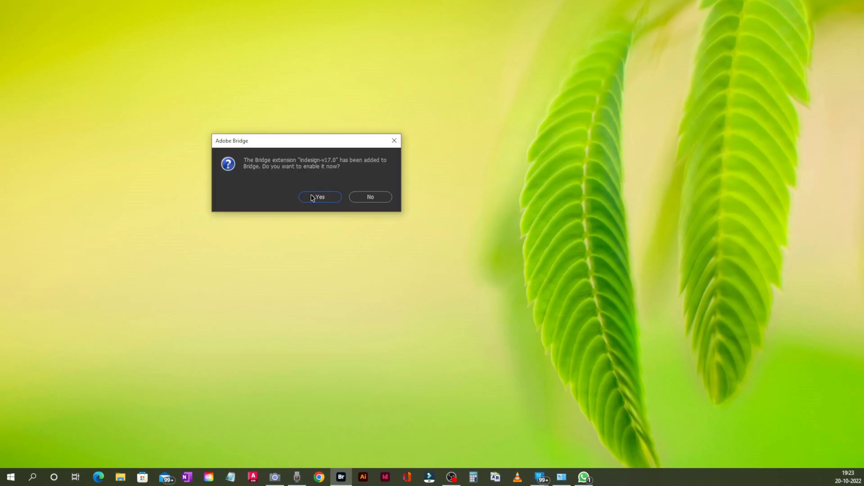
{"action": "left_click", "coordinate": [312, 198]}
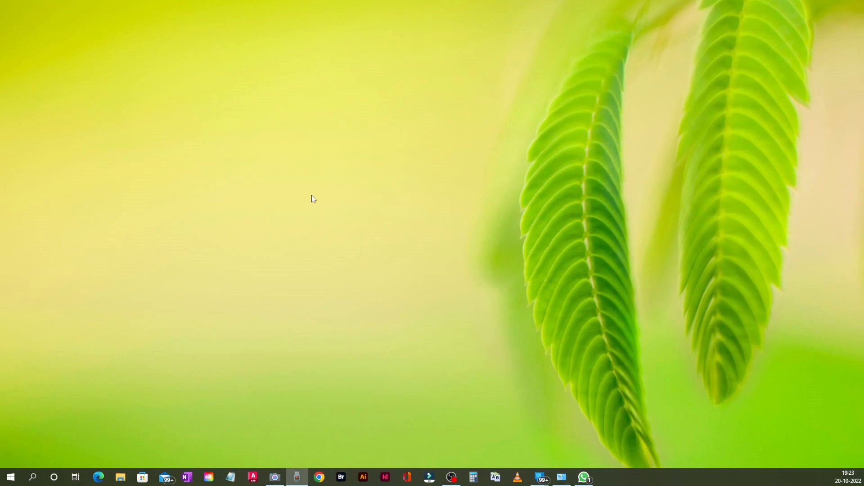
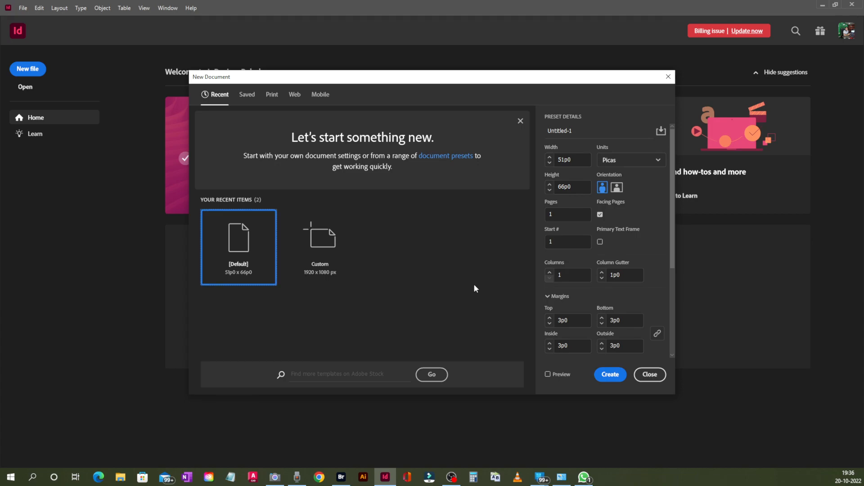
Step: Base the new document on the recent Custom 1920 x 1080 px preset and switch its units to Millimeters
{"action": "left_click", "coordinate": [324, 246]}
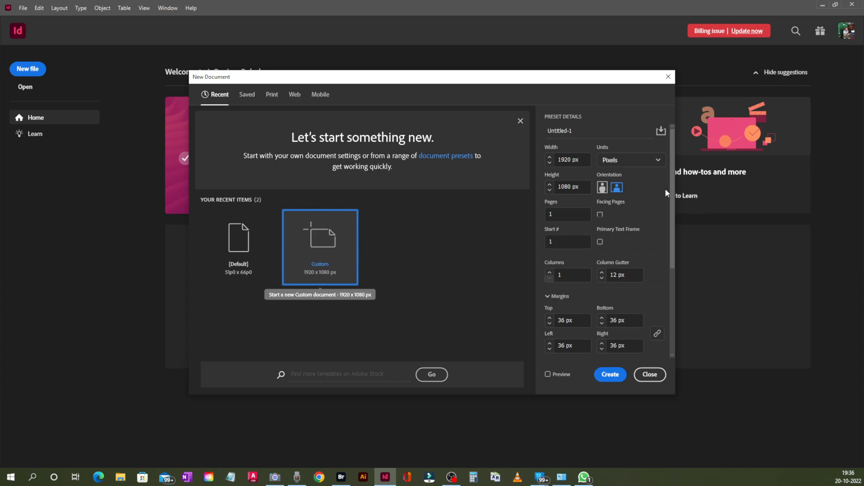
{"action": "left_click", "coordinate": [651, 165]}
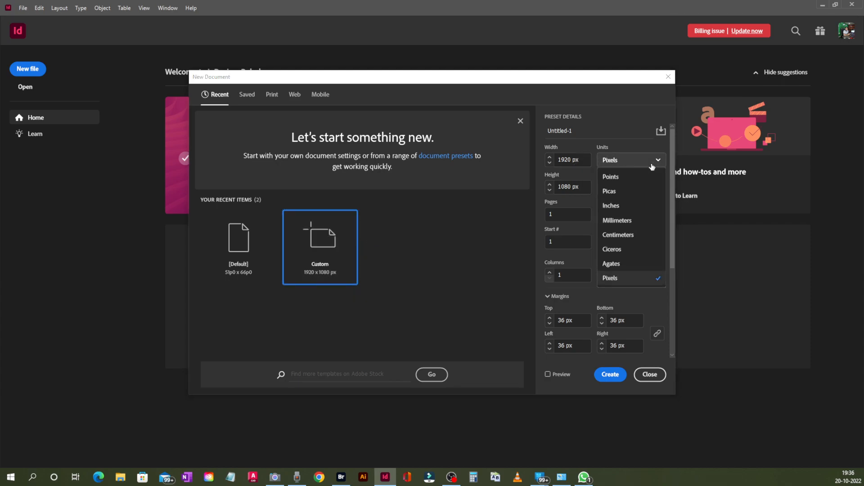
{"action": "left_click", "coordinate": [635, 223]}
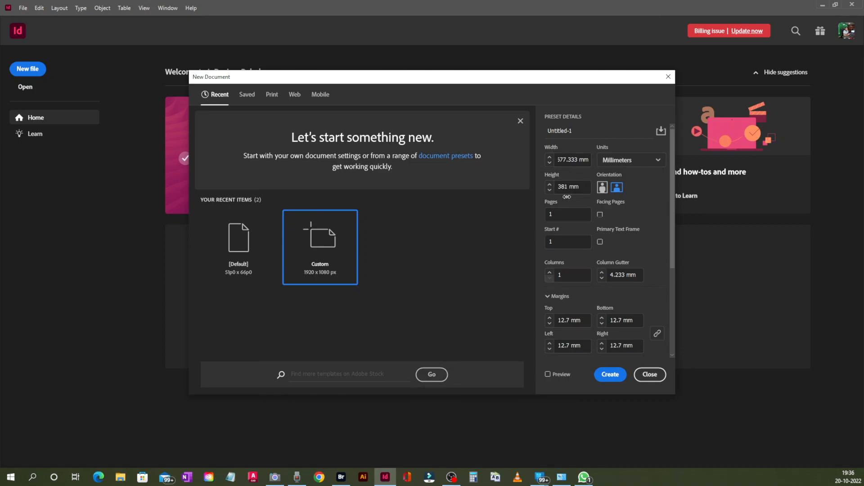
Step: Set the new document's width to 678 mm
{"action": "left_click", "coordinate": [574, 160]}
{"action": "double_click", "coordinate": [574, 160]}
{"action": "type", "text": "678"}
{"action": "key", "text": "Tab"}
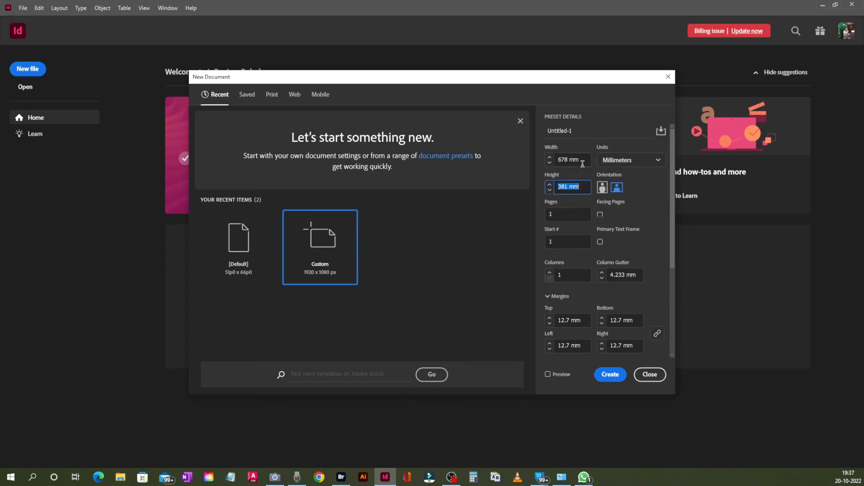
{"action": "left_click", "coordinate": [582, 160]}
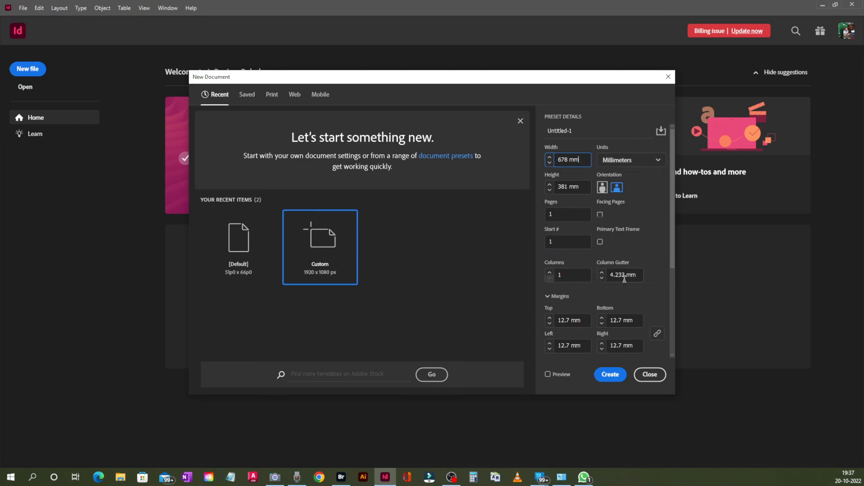
Step: Try a higher column count for the new document and return it to 1
{"action": "scroll", "coordinate": [651, 310], "scroll_direction": "down", "scroll_amount": 3}
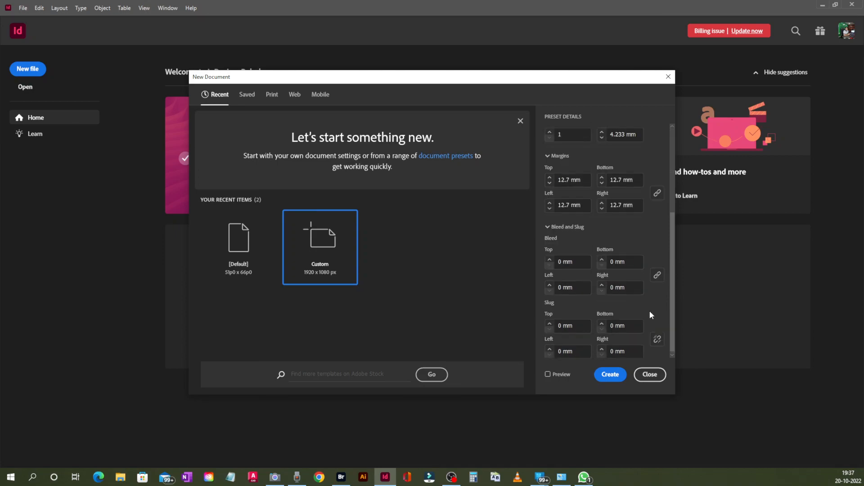
{"action": "scroll", "coordinate": [649, 313], "scroll_direction": "up", "scroll_amount": 3}
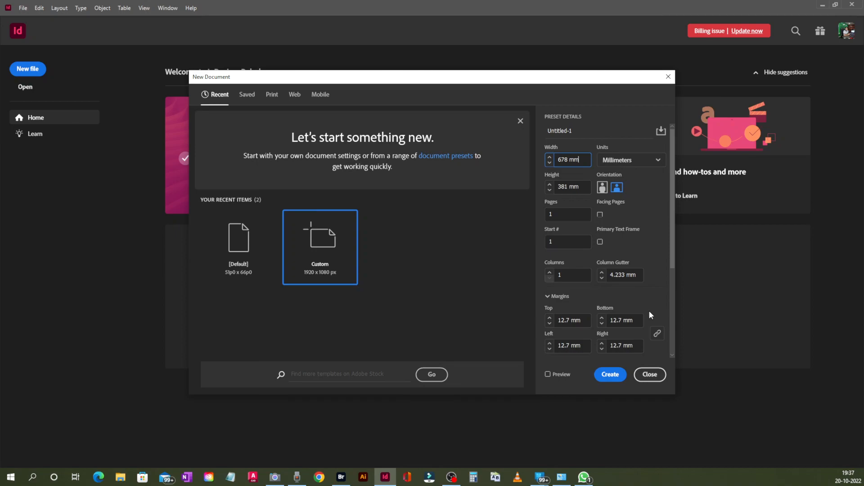
{"action": "left_click", "coordinate": [549, 272]}
{"action": "left_click", "coordinate": [550, 272]}
{"action": "left_click", "coordinate": [549, 273]}
{"action": "left_click", "coordinate": [549, 279]}
Step: Review the margin, bleed and slug settings and create the document
{"action": "scroll", "coordinate": [670, 266], "scroll_direction": "down", "scroll_amount": 3}
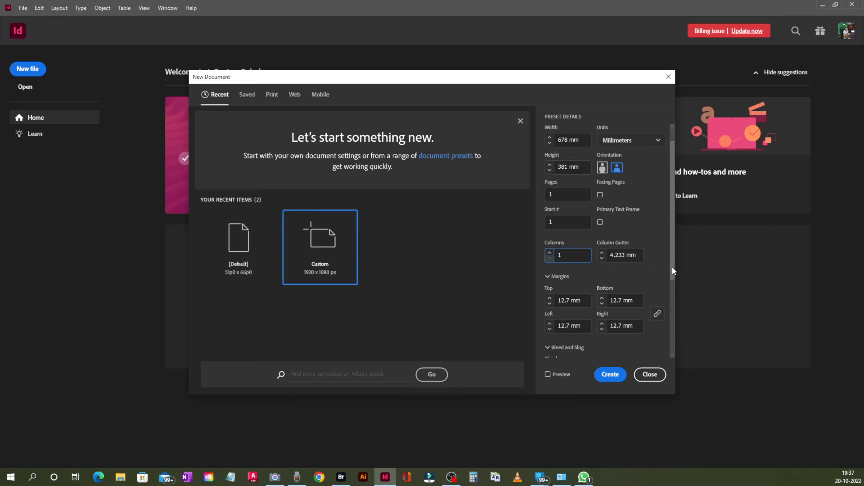
{"action": "scroll", "coordinate": [669, 328], "scroll_direction": "down", "scroll_amount": 4}
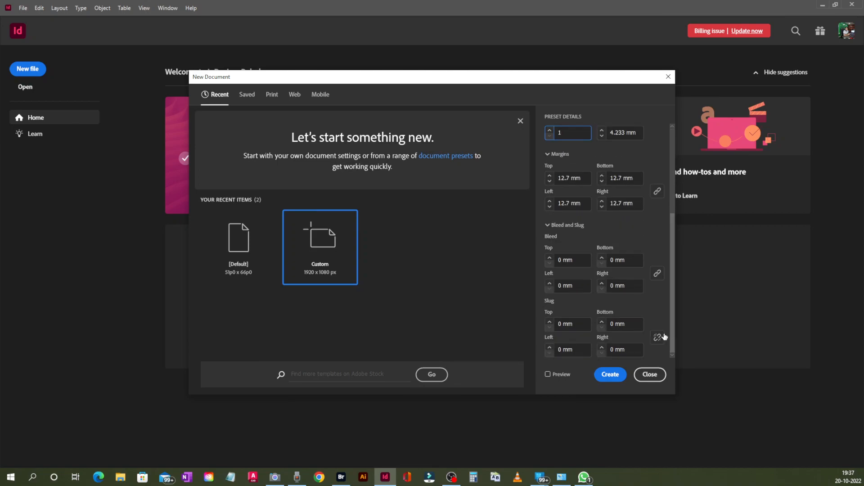
{"action": "left_click", "coordinate": [609, 380]}
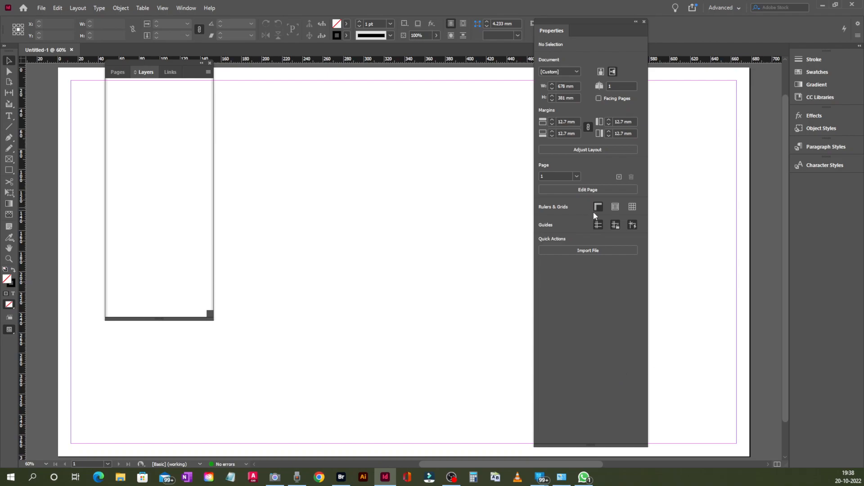
Step: Move the main document window to another display, and reposition and lengthen the floating Layers panel
{"action": "left_click_drag", "start_coordinate": [538, 12], "coordinate": [0, 126]}
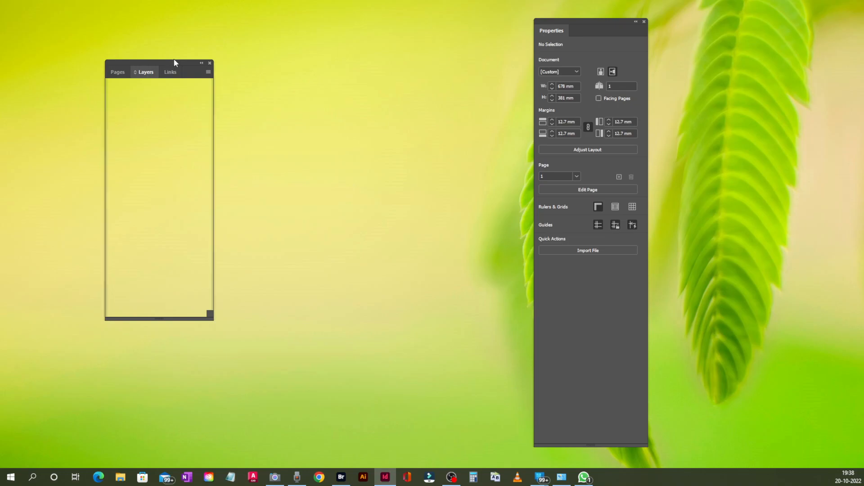
{"action": "left_click_drag", "start_coordinate": [172, 60], "coordinate": [370, 59]}
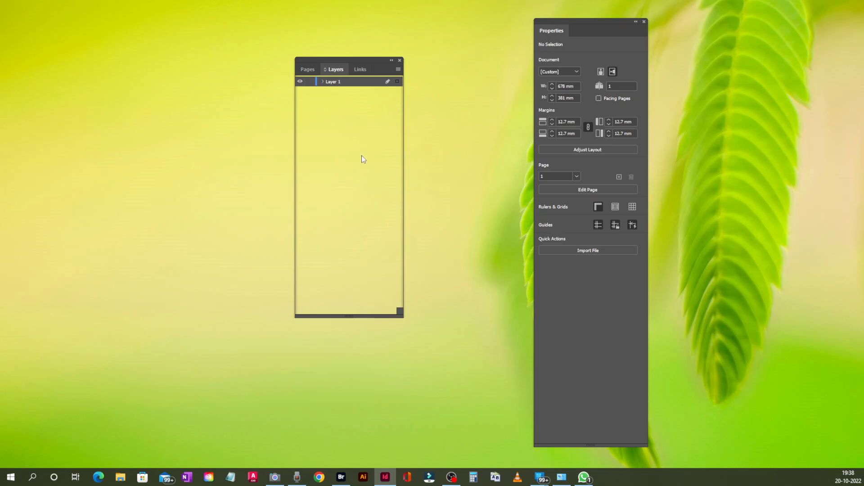
{"action": "left_click_drag", "start_coordinate": [342, 312], "coordinate": [353, 334]}
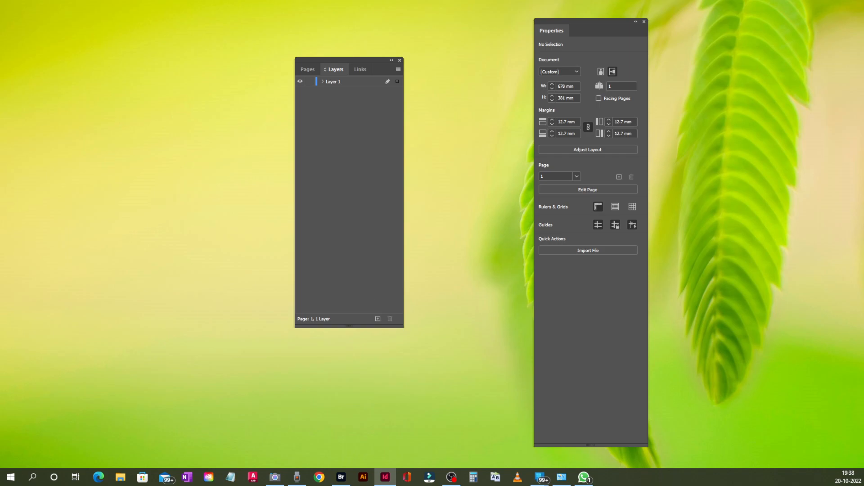
{"action": "key", "text": "alt+Tab"}
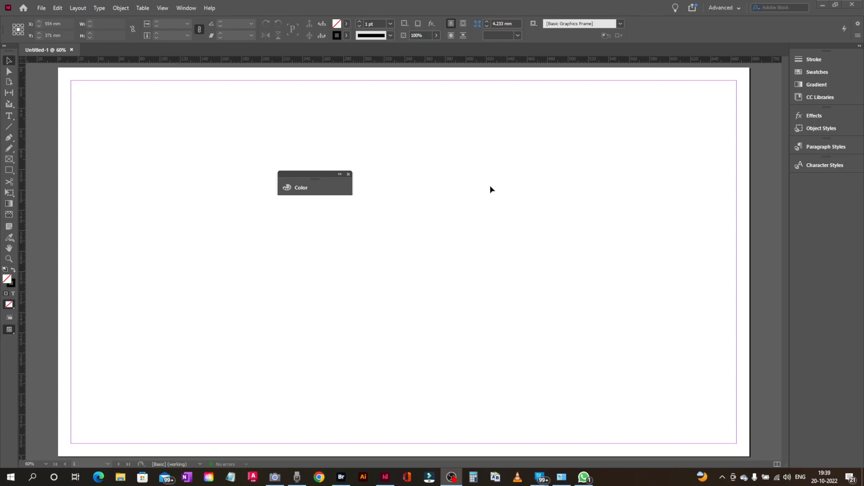
{"action": "left_click", "coordinate": [390, 4]}
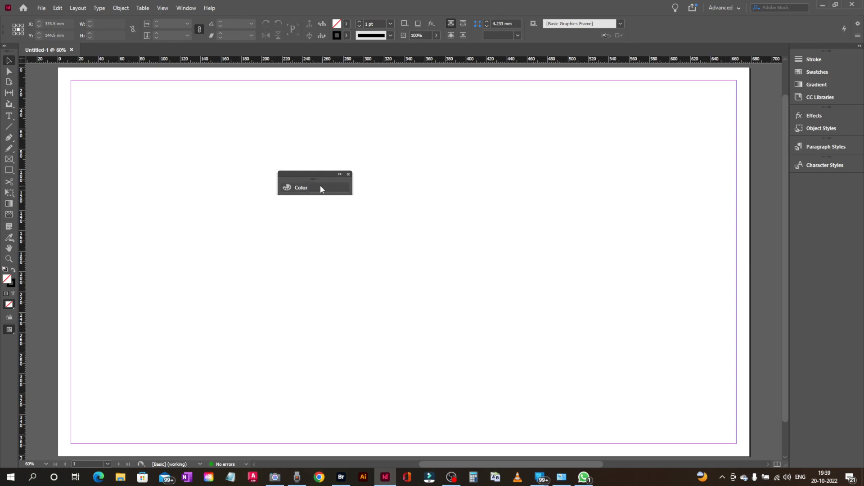
{"action": "scroll", "coordinate": [482, 348], "scroll_direction": "down", "scroll_amount": 2}
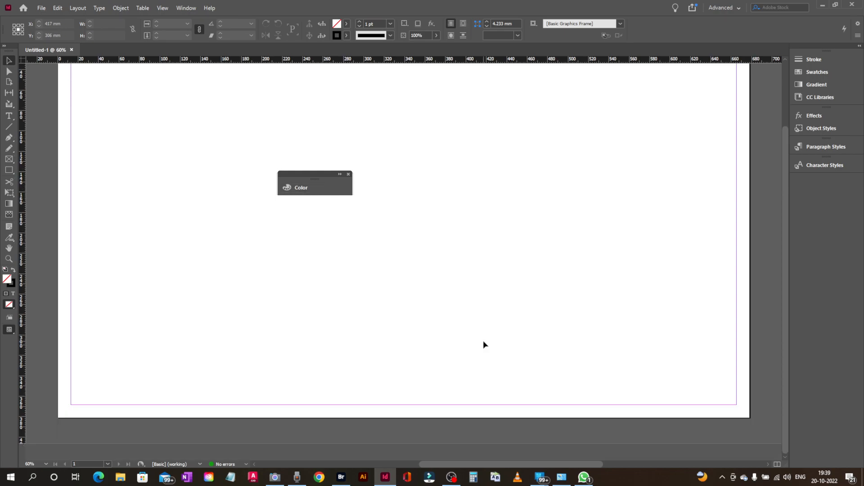
{"action": "scroll", "coordinate": [482, 340], "scroll_direction": "up", "scroll_amount": 4}
{"action": "scroll", "coordinate": [492, 331], "scroll_direction": "down", "scroll_amount": 5}
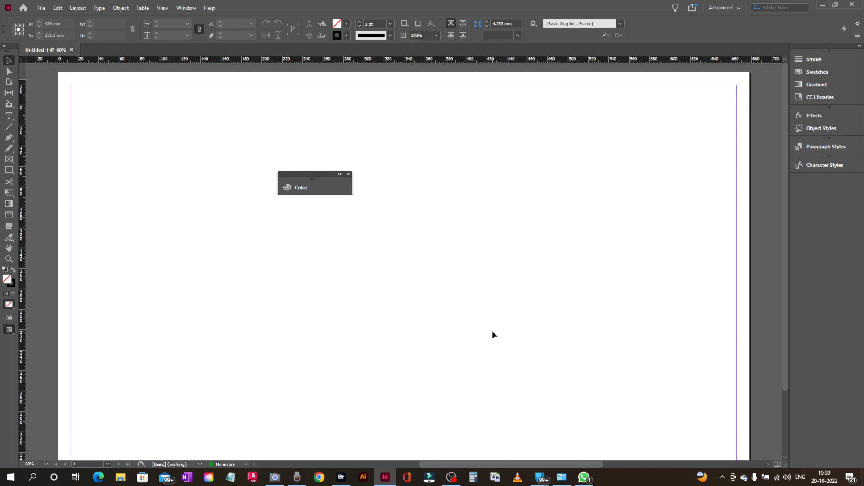
{"action": "scroll", "coordinate": [492, 330], "scroll_direction": "up", "scroll_amount": 5}
{"action": "scroll", "coordinate": [500, 300], "scroll_direction": "down", "scroll_amount": 2}
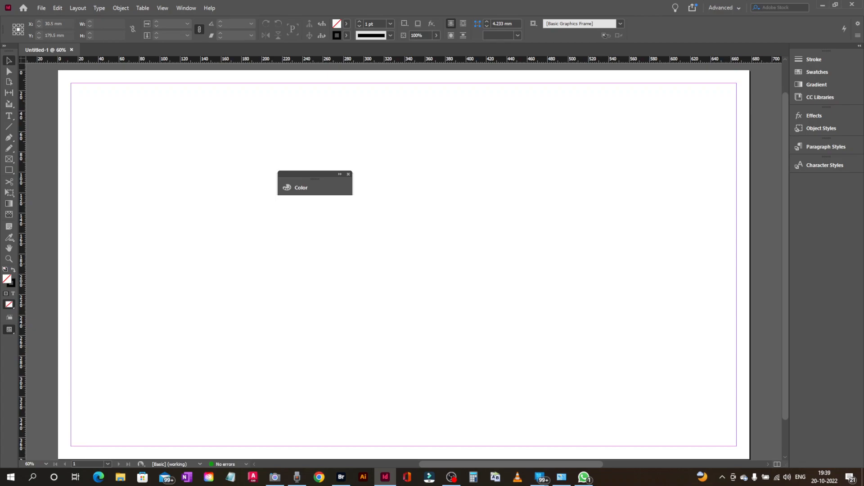
Step: Open the Adjust Layout settings for the document and set the bleed to 4 mm on all sides
{"action": "key", "text": "alt+Tab"}
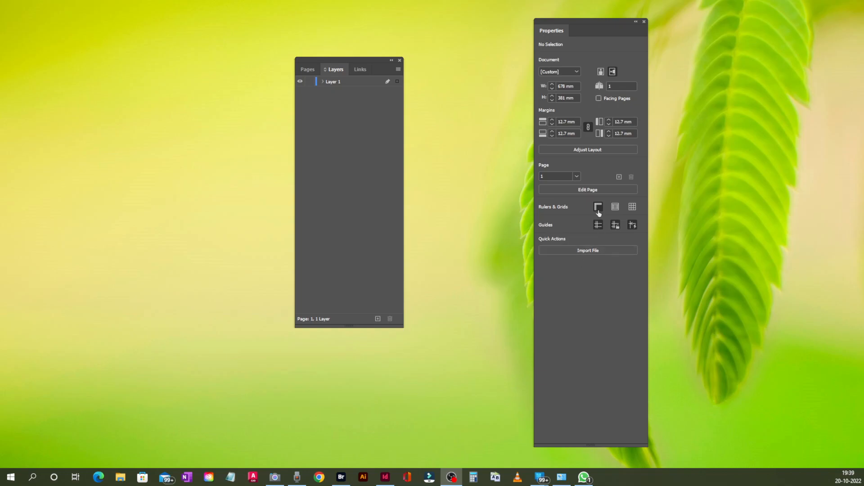
{"action": "left_click", "coordinate": [601, 150]}
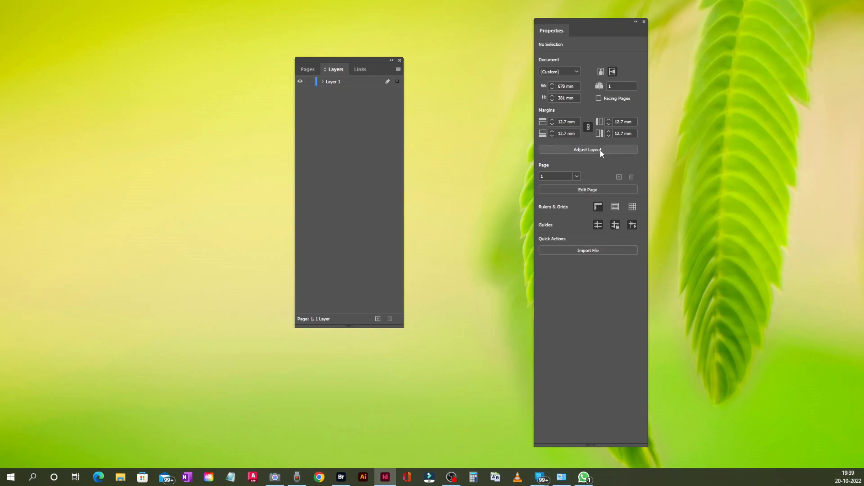
{"action": "left_click", "coordinate": [600, 150]}
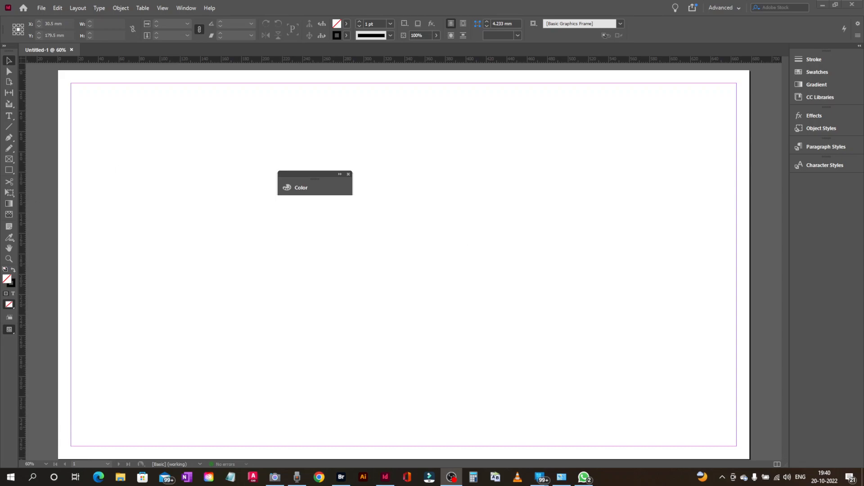
{"action": "key", "text": "alt+shift+p"}
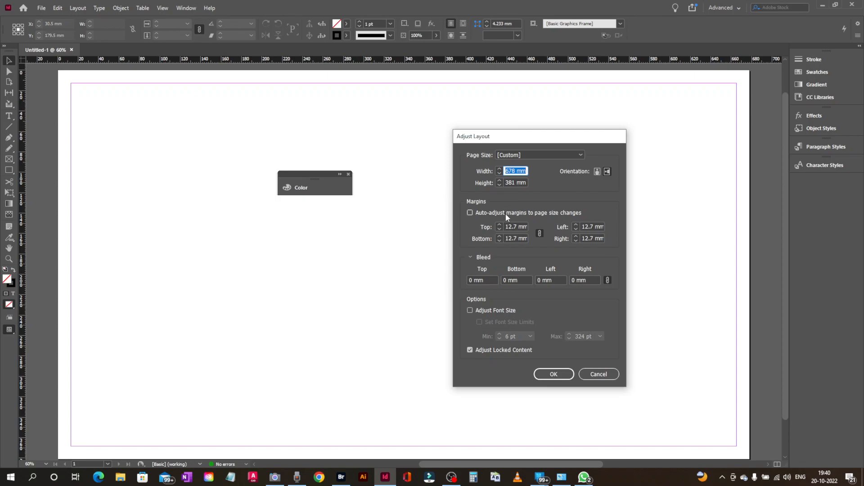
{"action": "left_click", "coordinate": [486, 279]}
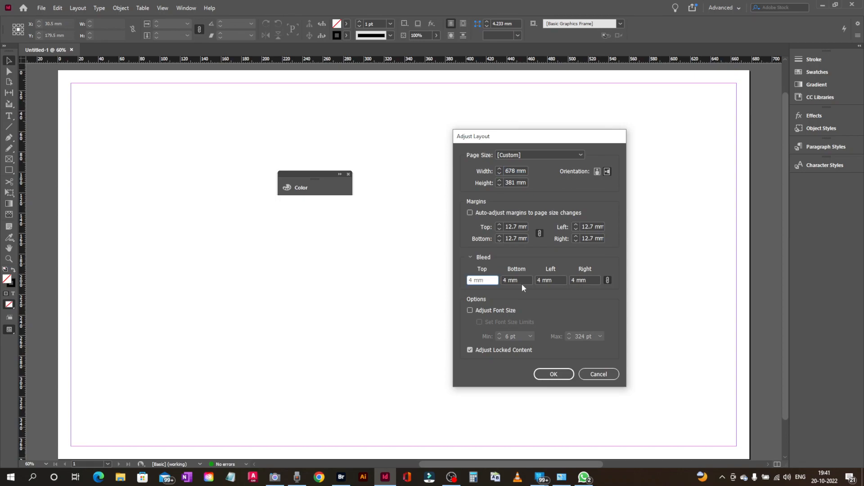
Step: Raise the bleed to 12 mm on all sides, keep Adjust Locked Content on and Adjust Font Size off, and apply the layout
{"action": "left_click", "coordinate": [478, 350]}
{"action": "left_click", "coordinate": [478, 350]}
{"action": "left_click", "coordinate": [486, 278]}
{"action": "scroll", "coordinate": [487, 279], "scroll_direction": "up", "scroll_amount": 8}
{"action": "scroll", "coordinate": [487, 278], "scroll_direction": "up", "scroll_amount": 1}
{"action": "left_click", "coordinate": [490, 311]}
{"action": "left_click", "coordinate": [489, 312]}
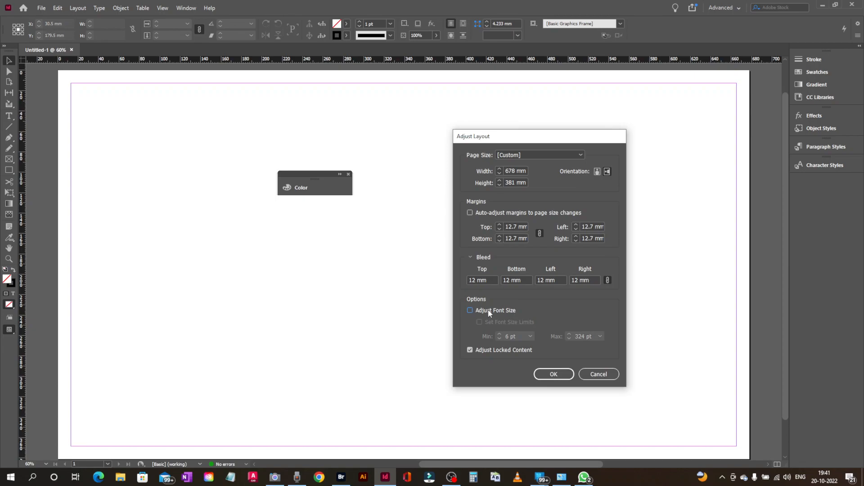
{"action": "left_click", "coordinate": [554, 377]}
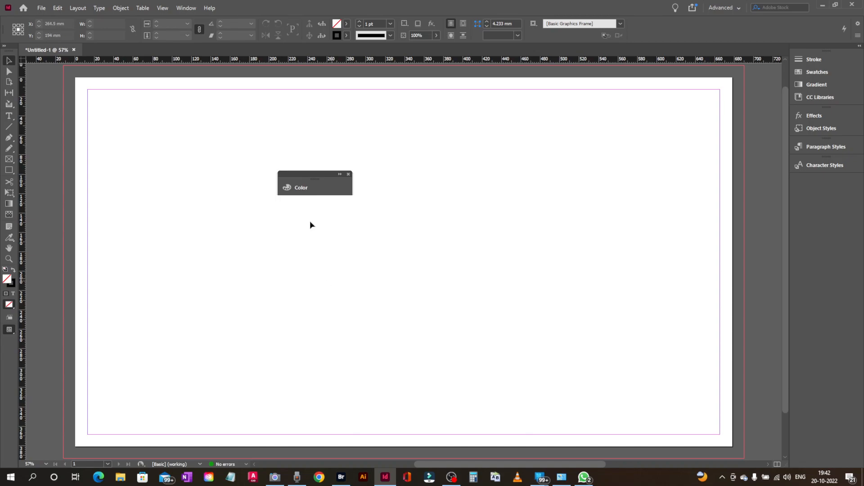
Step: Close the floating Color panel and reposition the Properties panel over the document
{"action": "left_click_drag", "start_coordinate": [310, 177], "coordinate": [757, 244]}
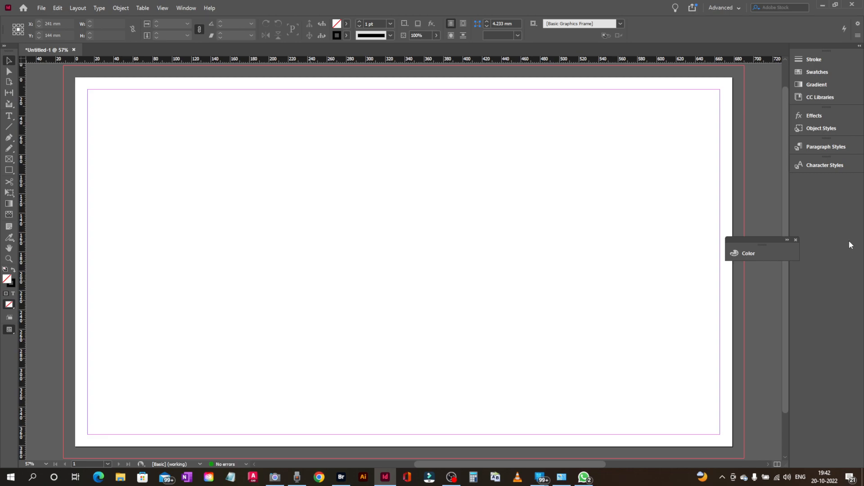
{"action": "left_click", "coordinate": [796, 240]}
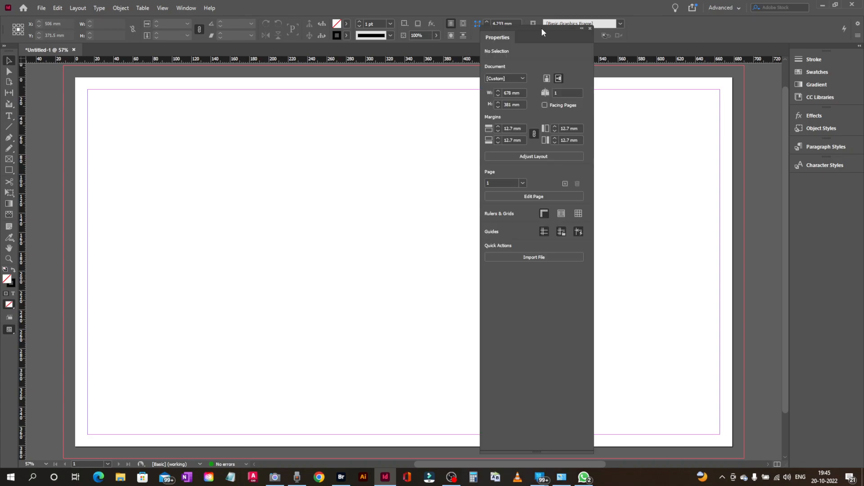
{"action": "left_click_drag", "start_coordinate": [541, 28], "coordinate": [556, 24]}
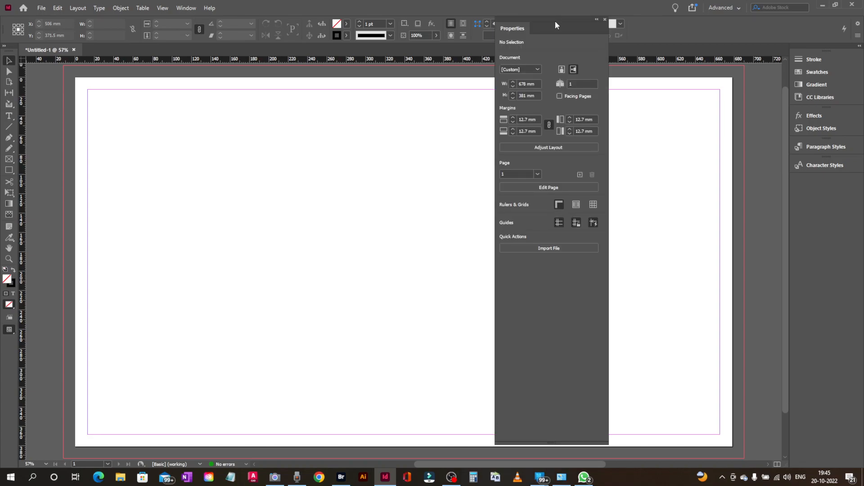
Step: Divide page 1 into two columns with a 0 mm gutter in the Margins and Columns settings
{"action": "left_click", "coordinate": [554, 148]}
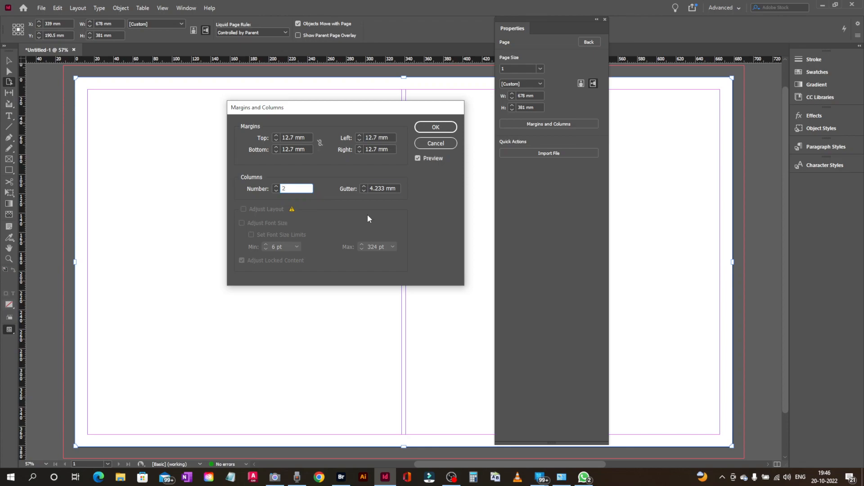
{"action": "left_click", "coordinate": [390, 189]}
{"action": "type", "text": "3"}
{"action": "key", "text": "Down"}
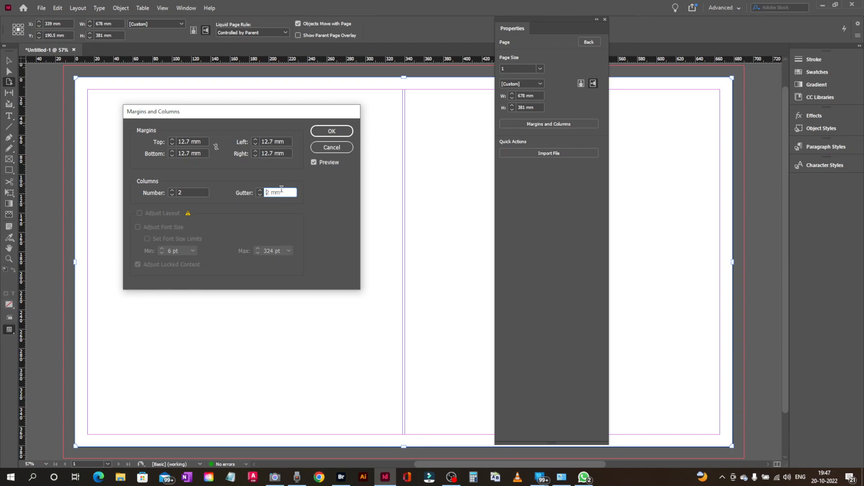
{"action": "scroll", "coordinate": [281, 189], "scroll_direction": "down", "scroll_amount": 2}
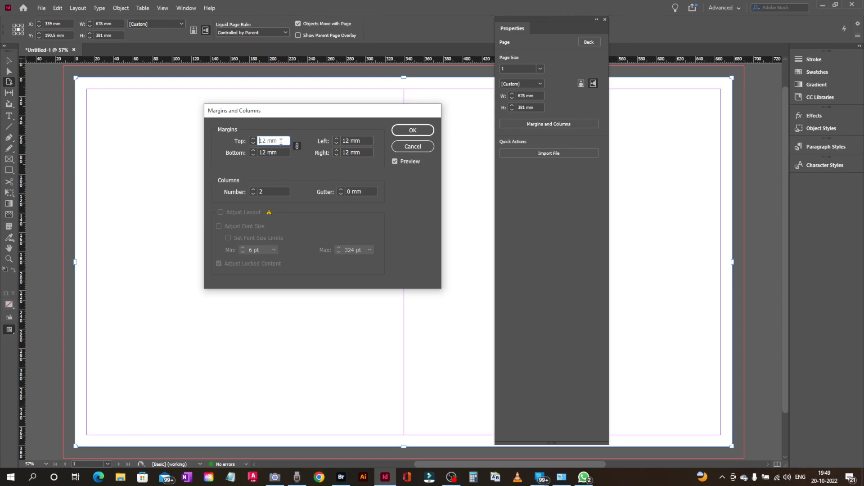
Step: Raise the linked page margins to 20 mm on all four sides and apply the margin and column settings
{"action": "key", "text": "Up"}
{"action": "key", "text": "Up"}
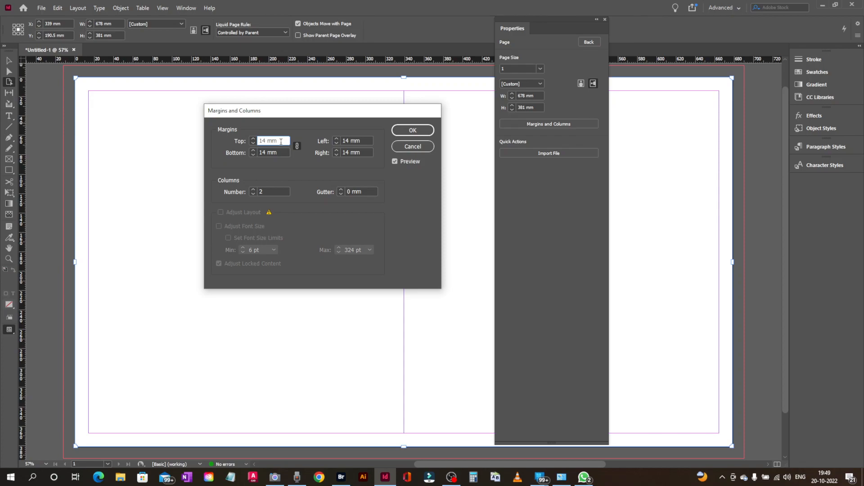
{"action": "key", "text": "Up"}
{"action": "key", "text": "Up"}
{"action": "key", "text": "Up"}
{"action": "key", "text": "Up"}
{"action": "key", "text": "Up"}
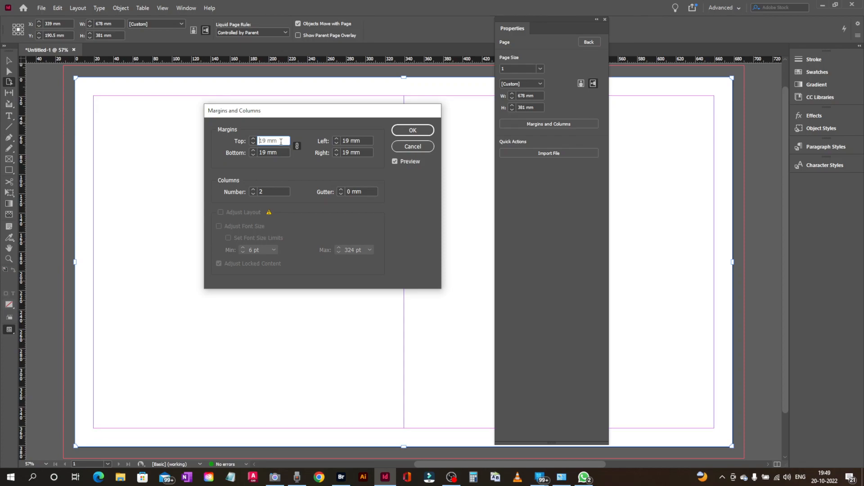
{"action": "key", "text": "Up"}
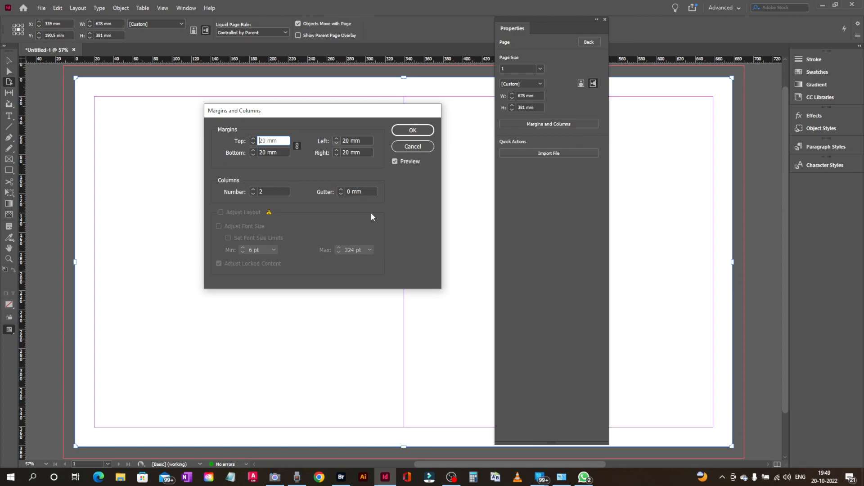
{"action": "key", "text": "Return"}
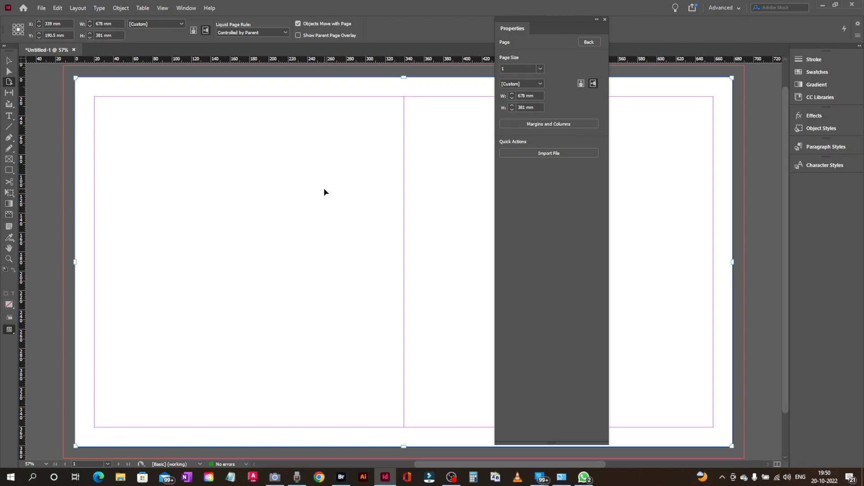
Step: Leave page editing with the Selection tool and alternate between the Selection and Direct Selection tools
{"action": "key", "text": "v"}
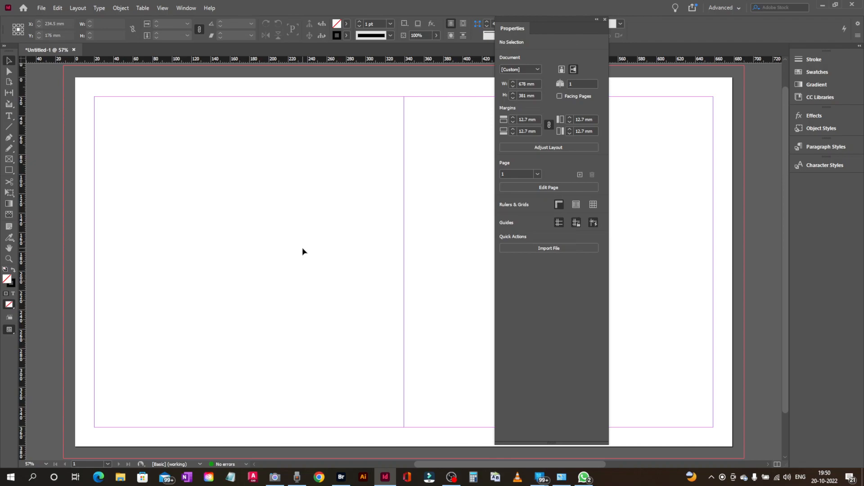
{"action": "key", "text": "a"}
{"action": "left_click", "coordinate": [9, 61]}
{"action": "key", "text": "a"}
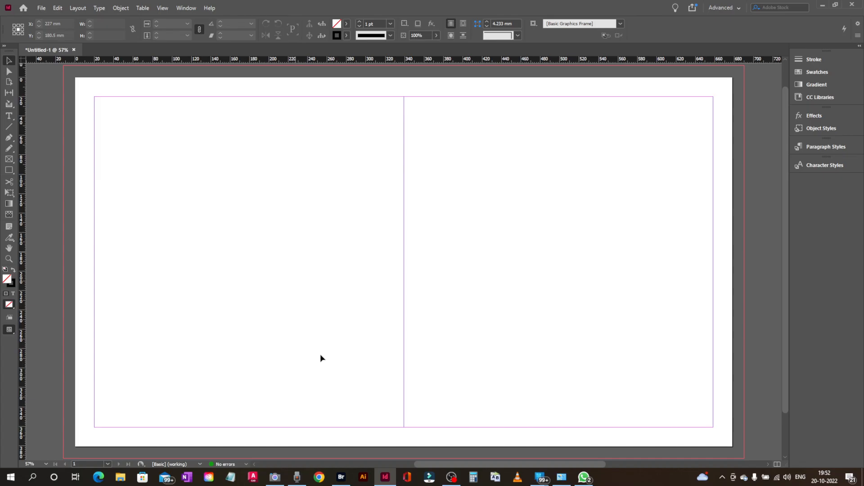
Step: Switch to Adobe Bridge and apply the Folders workspace
{"action": "left_click", "coordinate": [341, 478]}
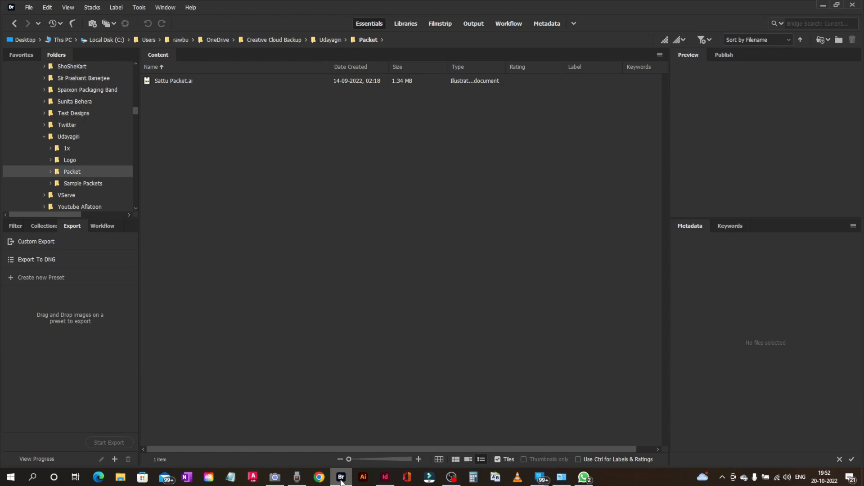
{"action": "key", "text": "Tab"}
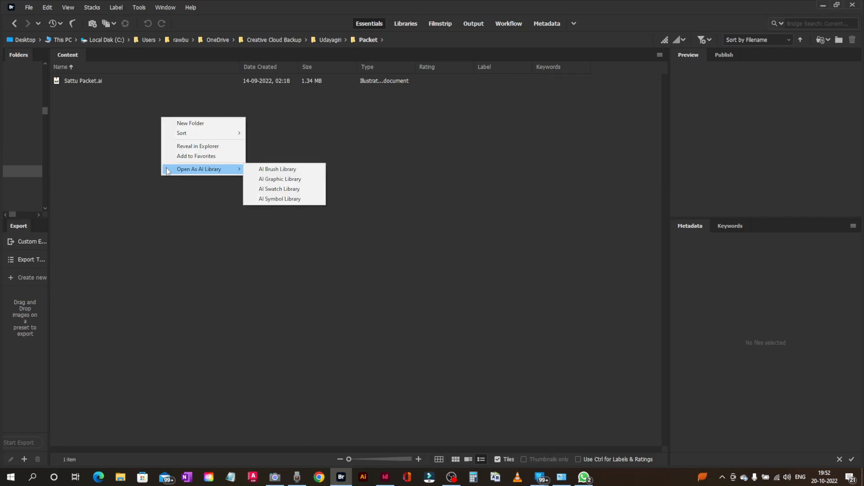
{"action": "left_click", "coordinate": [281, 190]}
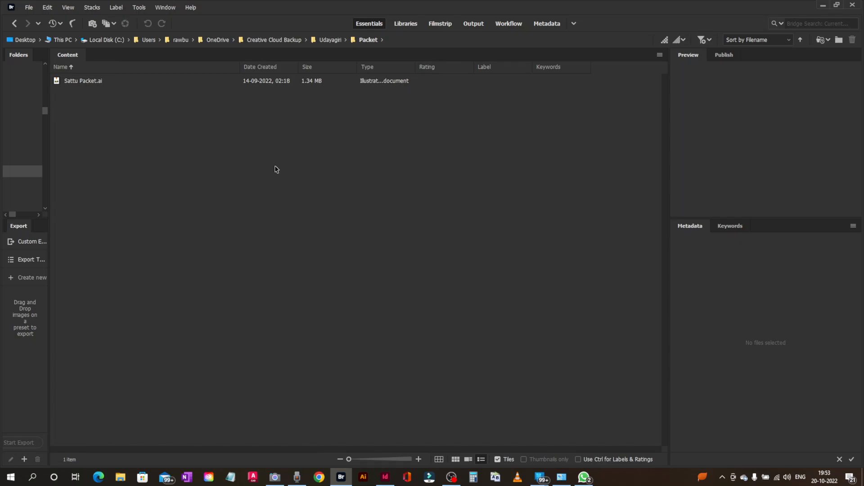
{"action": "left_click", "coordinate": [574, 24]}
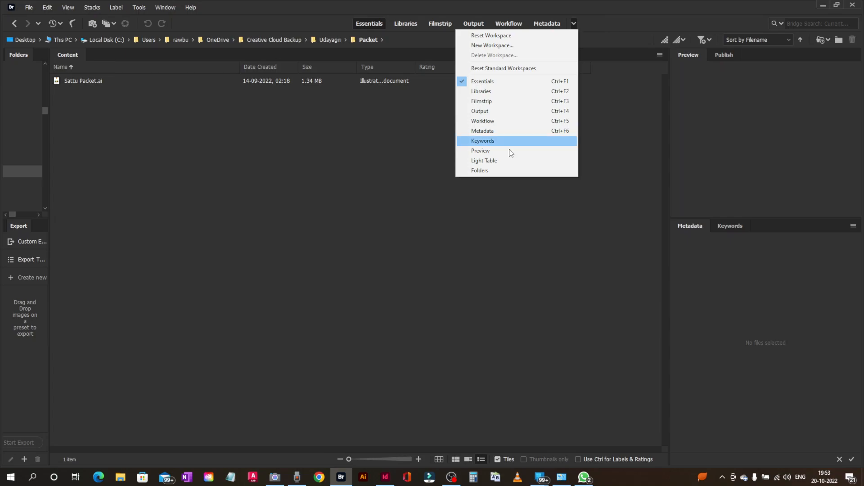
{"action": "left_click", "coordinate": [508, 172]}
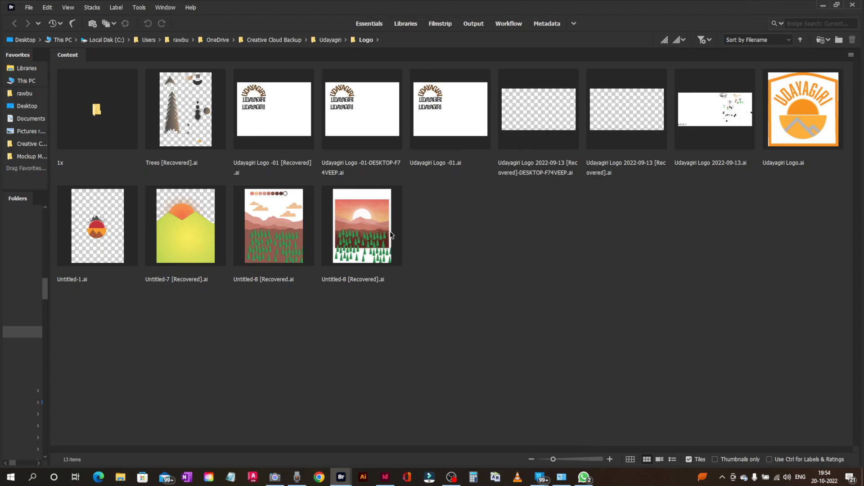
Step: Open Untitled-1.ai from the Udayagiri Logo folder in Adobe Illustrator
{"action": "left_click", "coordinate": [103, 129]}
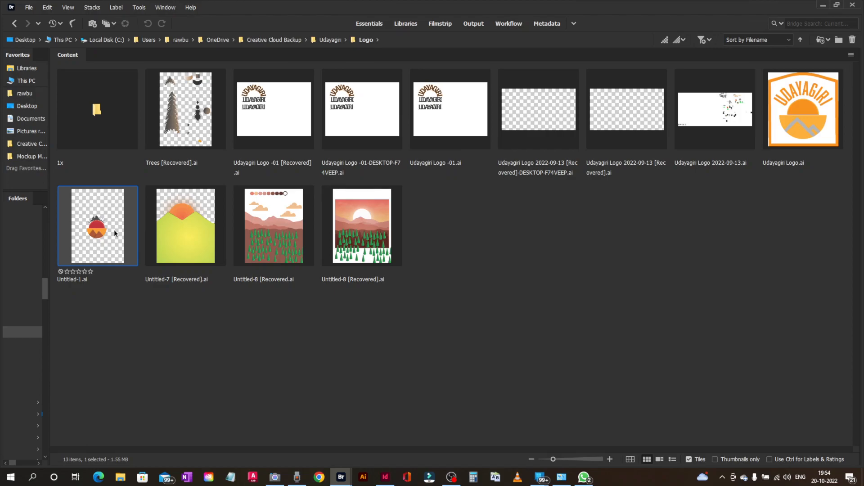
{"action": "double_click", "coordinate": [111, 233]}
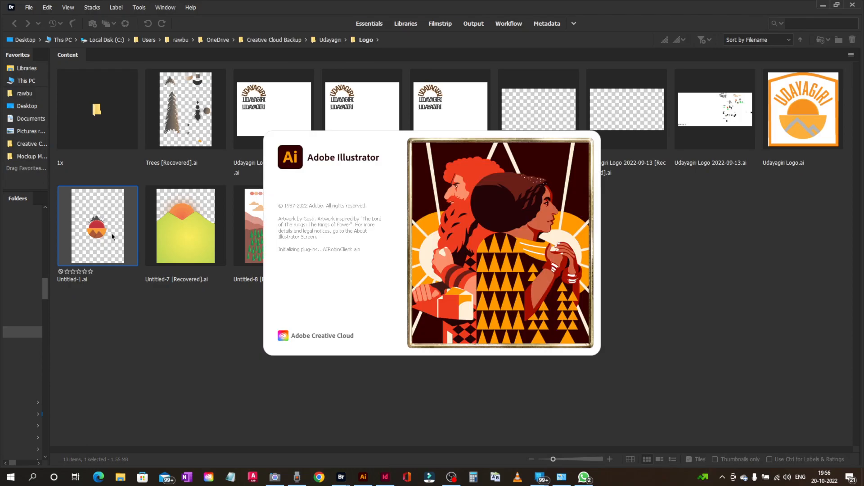